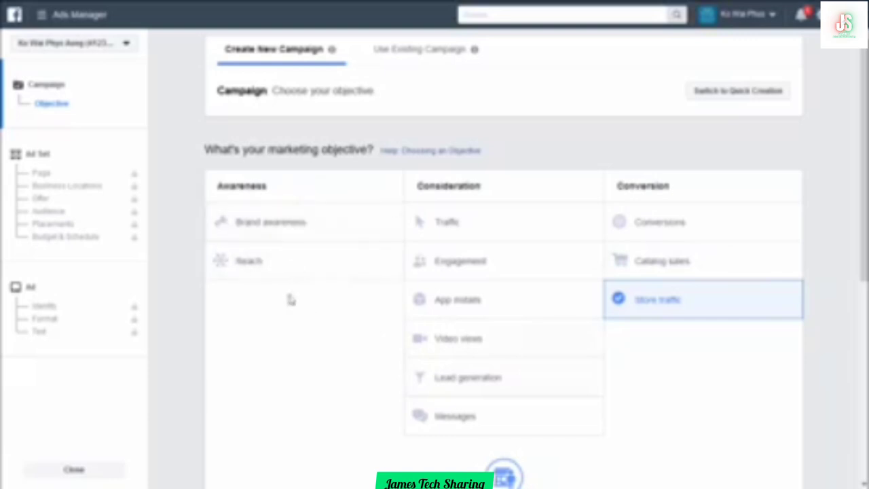
- Select the Brand awareness objective and review its description and campaign options
{"action": "left_click", "coordinate": [284, 229]}
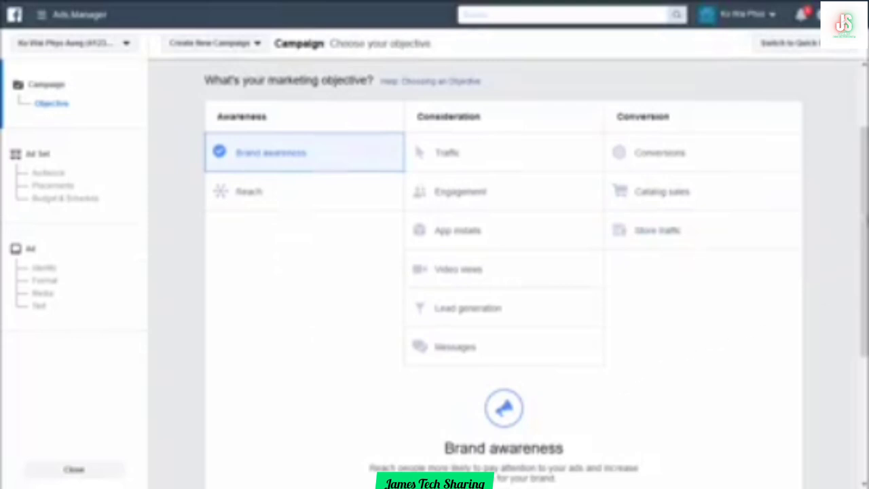
{"action": "scroll", "coordinate": [862, 272], "scroll_direction": "down", "scroll_amount": 2}
{"action": "scroll", "coordinate": [502, 271], "scroll_direction": "down", "scroll_amount": 2}
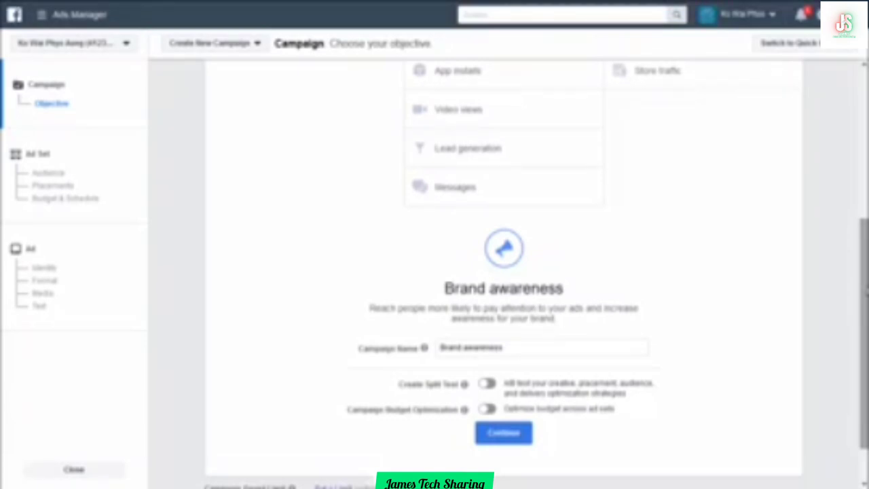
- Switch to the Reach objective and examine its description and campaign options
{"action": "scroll", "coordinate": [753, 251], "scroll_direction": "up", "scroll_amount": 4}
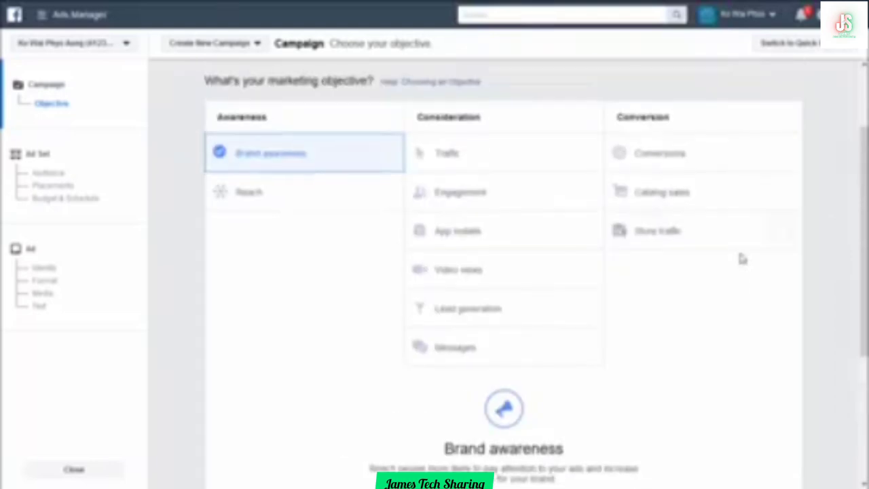
{"action": "left_click", "coordinate": [246, 200]}
{"action": "scroll", "coordinate": [285, 307], "scroll_direction": "down", "scroll_amount": 3}
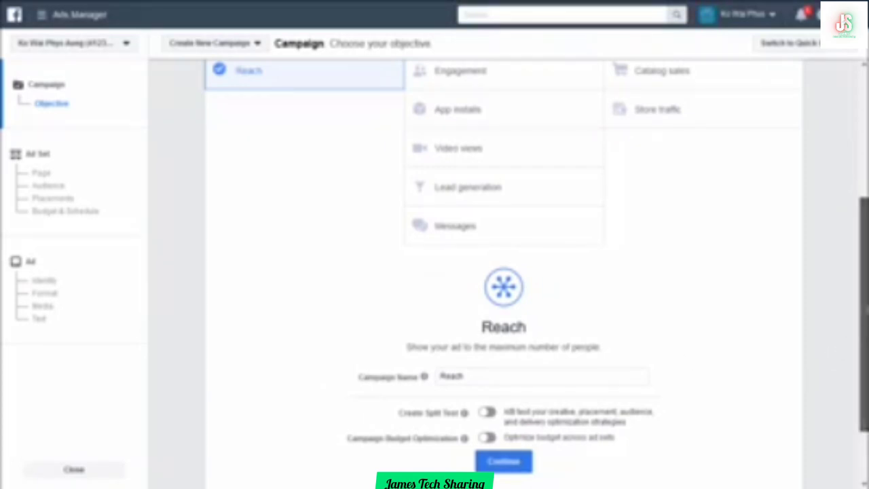
{"action": "scroll", "coordinate": [864, 312], "scroll_direction": "up", "scroll_amount": 3}
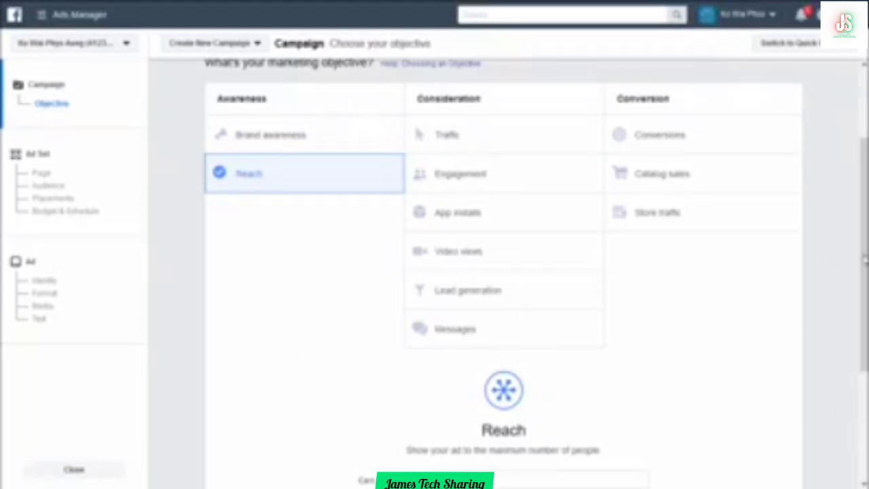
{"action": "mouse_move", "coordinate": [864, 260]}
{"action": "left_mouse_down"}
{"action": "mouse_move", "coordinate": [865, 247]}
{"action": "mouse_move", "coordinate": [865, 261]}
{"action": "left_mouse_up"}
{"action": "left_click_drag", "start_coordinate": [408, 449], "coordinate": [611, 467]}
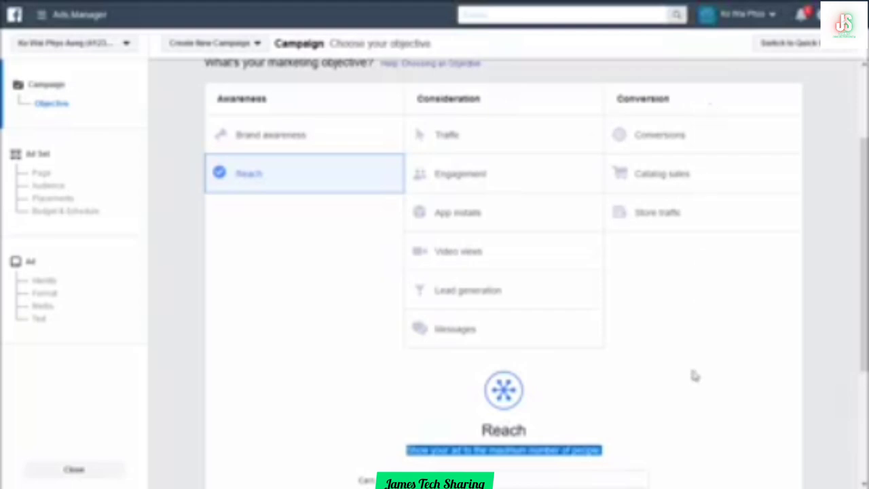
{"action": "scroll", "coordinate": [692, 379], "scroll_direction": "down", "scroll_amount": 3}
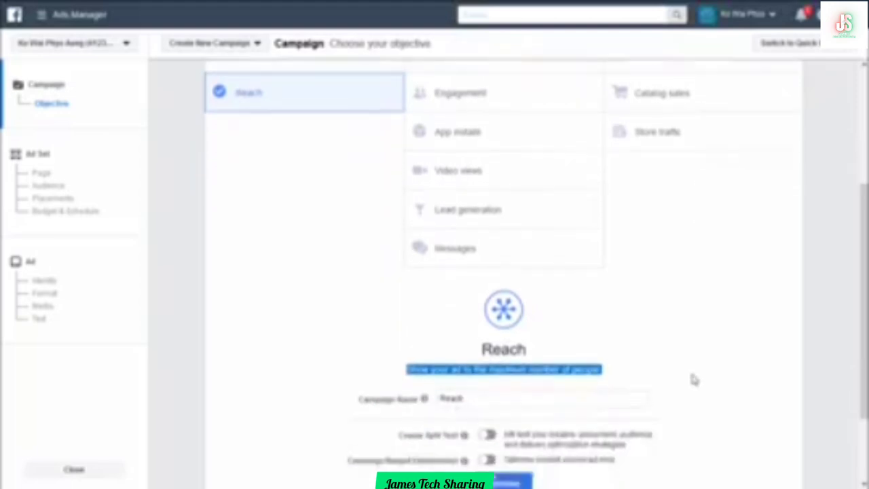
- Select the Traffic objective and then Engagement, reviewing the description of each one
{"action": "scroll", "coordinate": [692, 378], "scroll_direction": "up", "scroll_amount": 3}
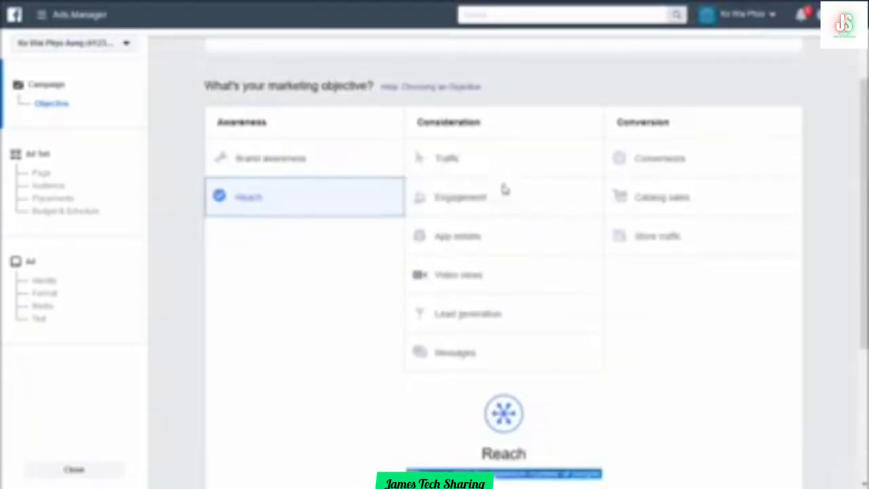
{"action": "left_click", "coordinate": [450, 159]}
{"action": "scroll", "coordinate": [675, 397], "scroll_direction": "down", "scroll_amount": 2}
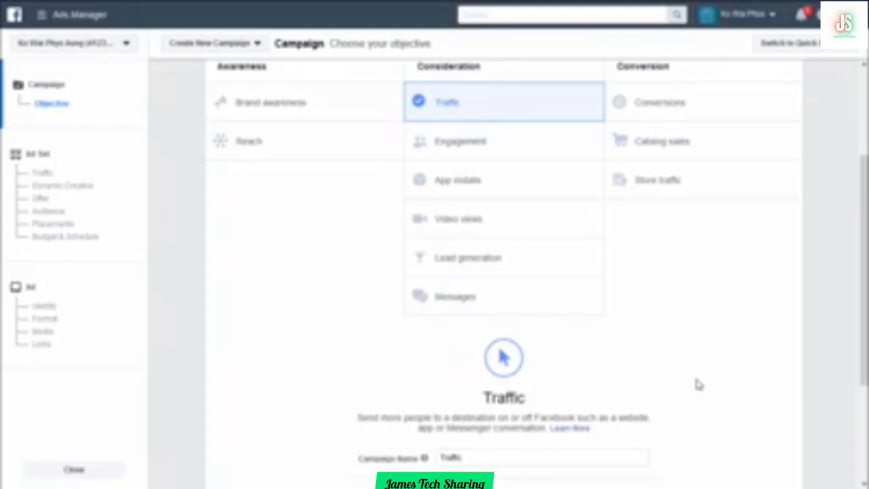
{"action": "left_click", "coordinate": [465, 143]}
{"action": "scroll", "coordinate": [466, 151], "scroll_direction": "down", "scroll_amount": 1}
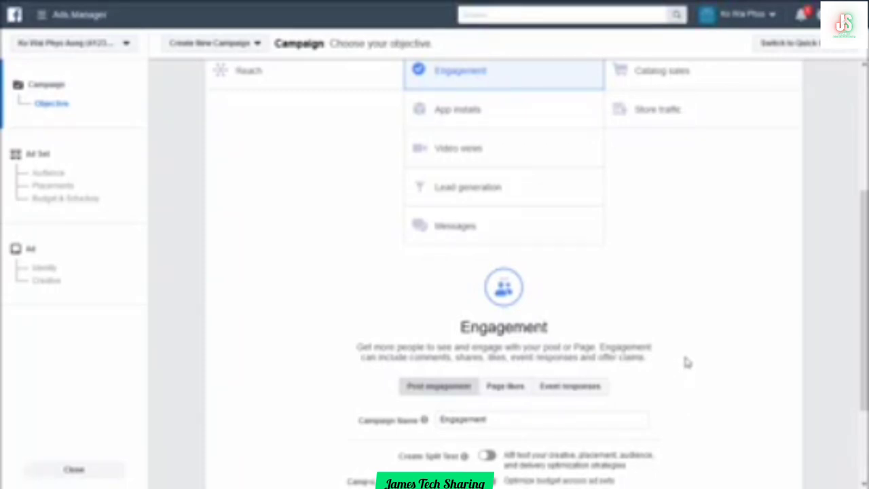
- Select the App installs objective and then Video views to review what each one offers
{"action": "scroll", "coordinate": [662, 332], "scroll_direction": "up", "scroll_amount": 1}
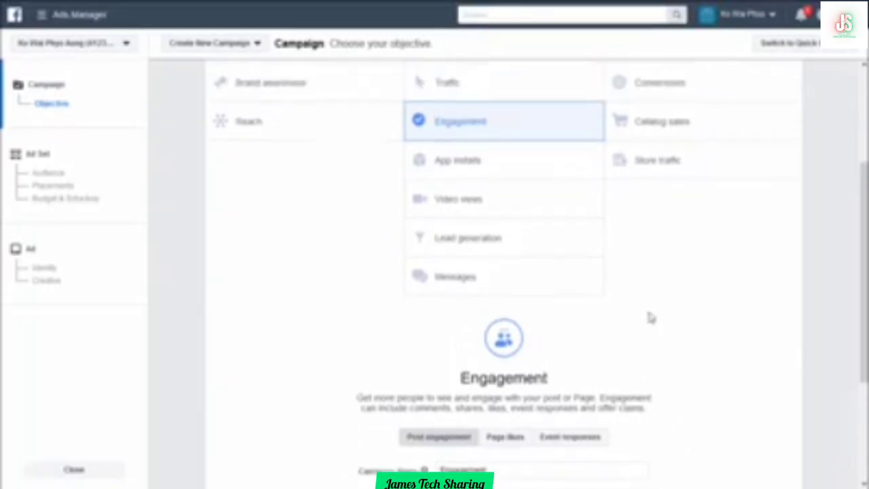
{"action": "left_click", "coordinate": [465, 164]}
{"action": "scroll", "coordinate": [468, 143], "scroll_direction": "down", "scroll_amount": 1}
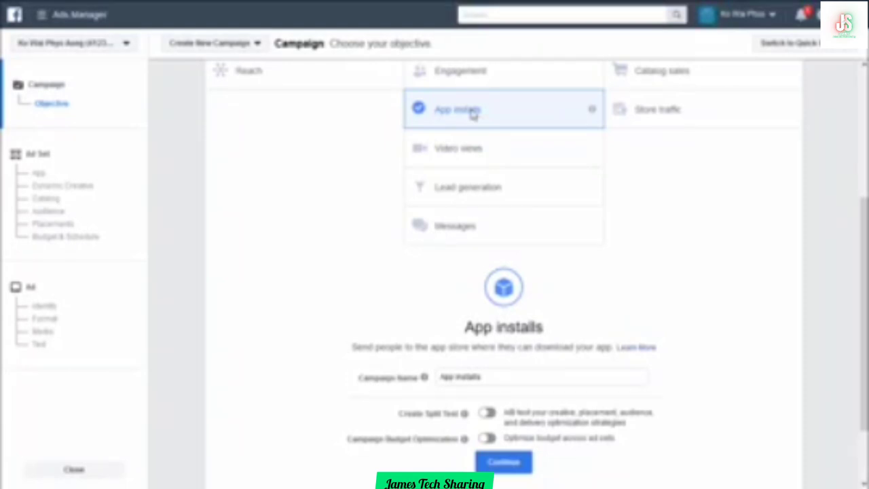
{"action": "left_click", "coordinate": [460, 159]}
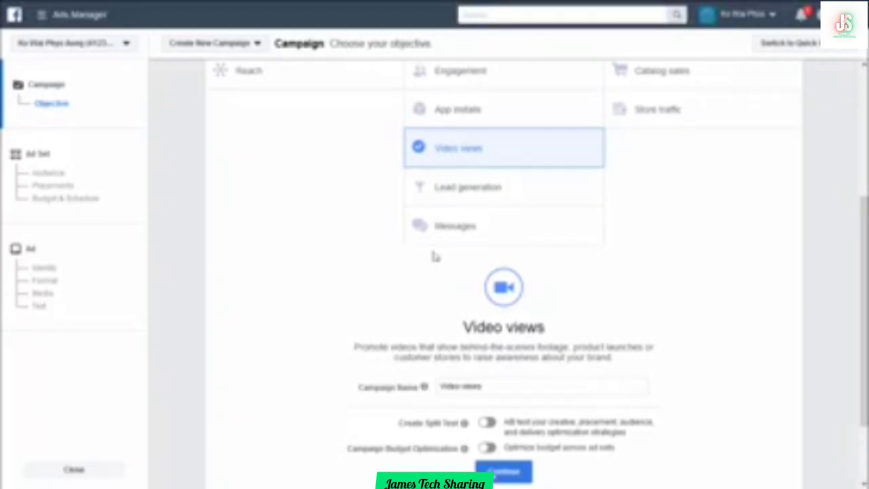
- Select the Lead generation objective and then Messages to read their descriptions
{"action": "left_click", "coordinate": [472, 201]}
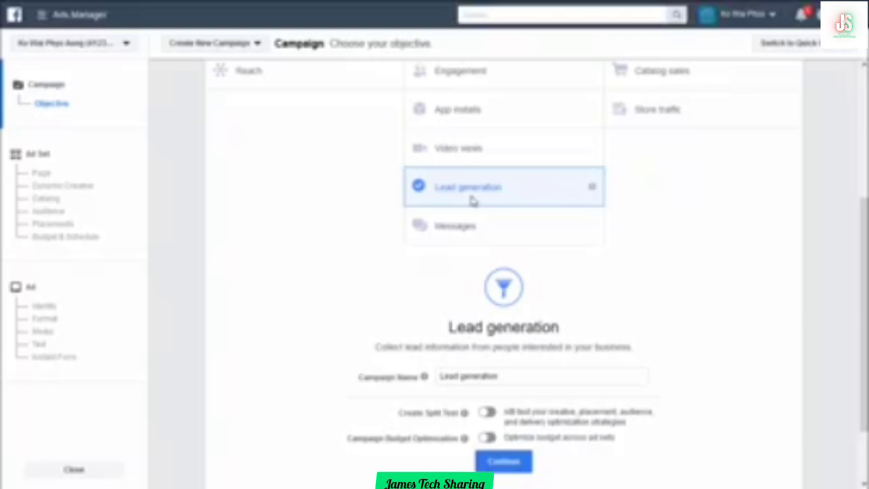
{"action": "left_click", "coordinate": [465, 233]}
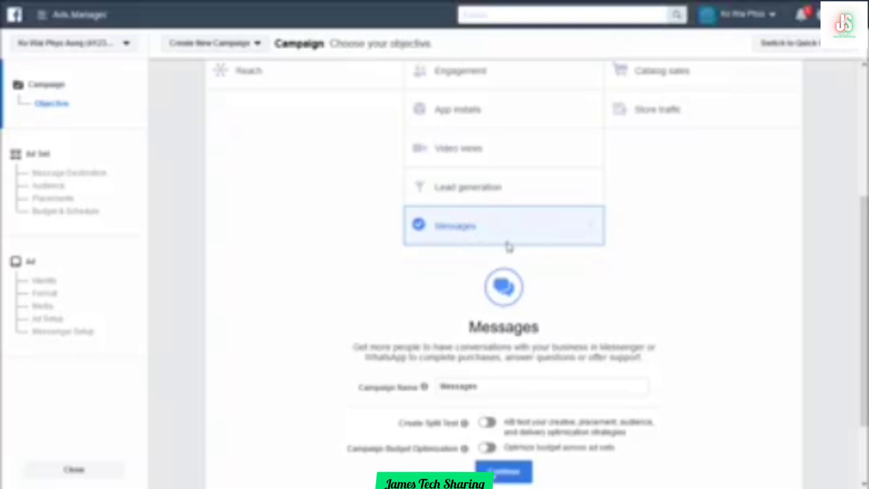
- Select the Conversions objective under Conversion and read its description
{"action": "scroll", "coordinate": [546, 296], "scroll_direction": "up", "scroll_amount": 2}
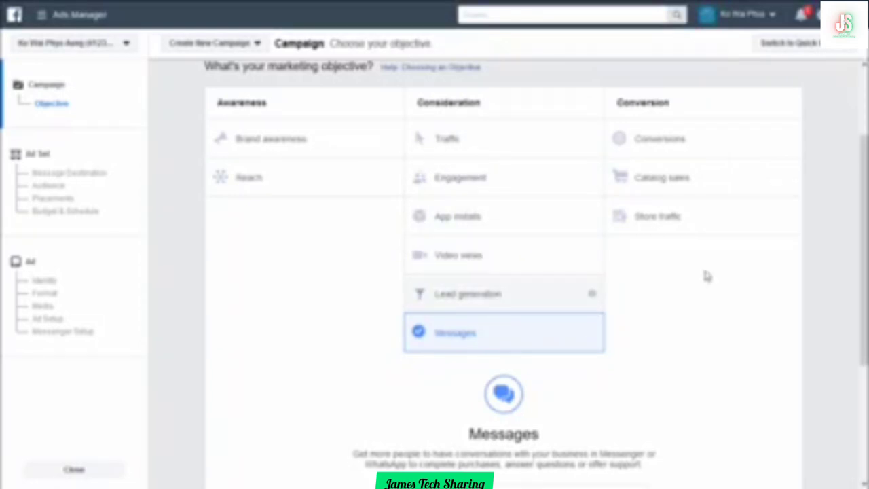
{"action": "left_click", "coordinate": [653, 140]}
{"action": "scroll", "coordinate": [659, 177], "scroll_direction": "down", "scroll_amount": 2}
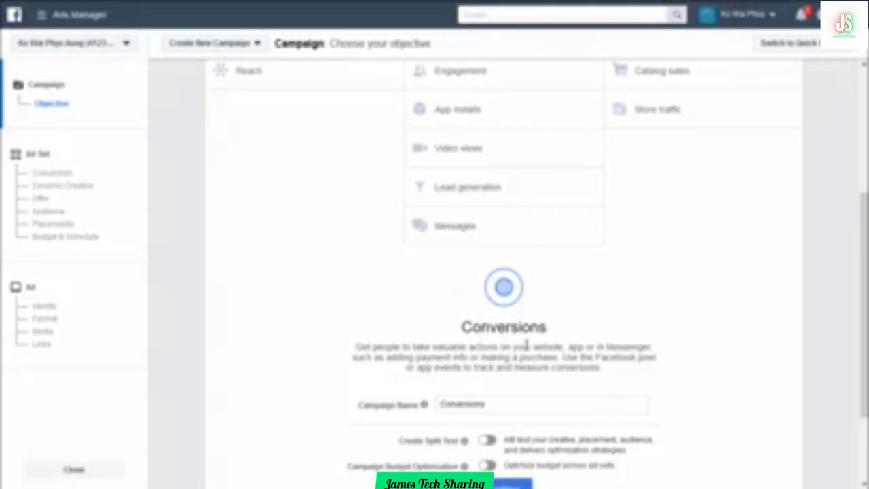
- Select the Catalog sales objective and review its description and catalog setting
{"action": "scroll", "coordinate": [675, 346], "scroll_direction": "up", "scroll_amount": 3}
{"action": "scroll", "coordinate": [668, 258], "scroll_direction": "down", "scroll_amount": 1}
{"action": "left_click", "coordinate": [670, 238]}
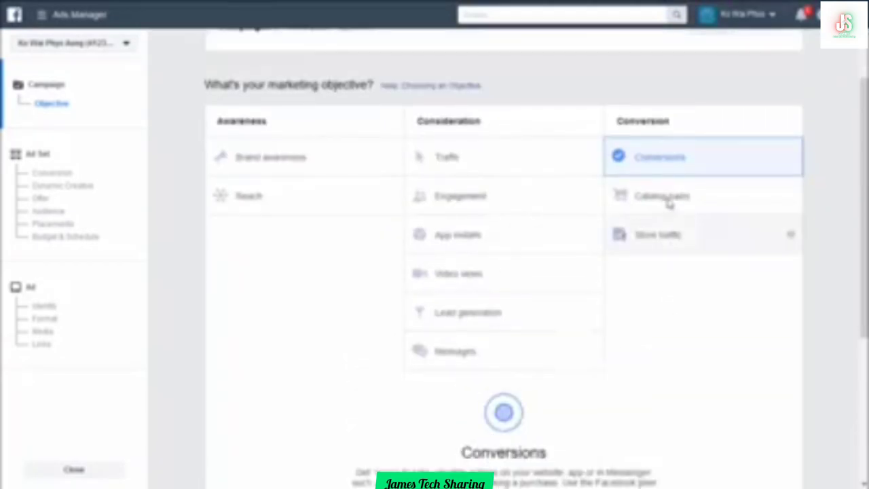
{"action": "left_click", "coordinate": [669, 195]}
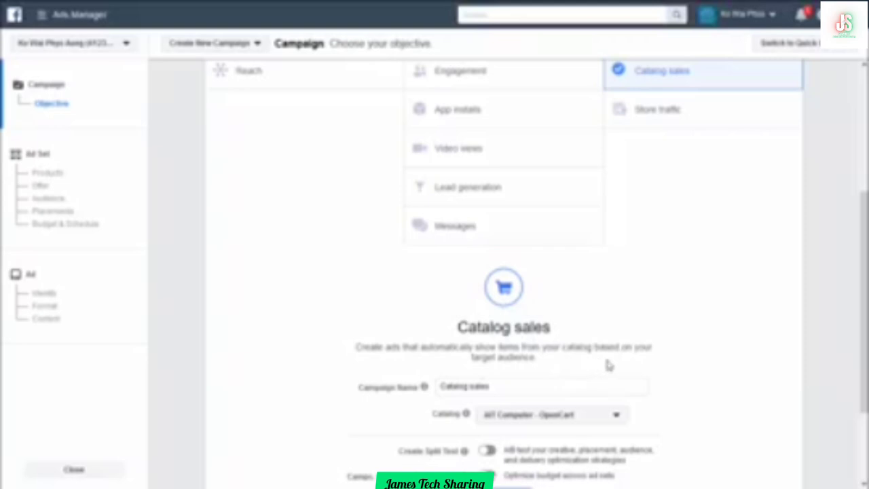
- Select the Store traffic objective and review its description and Facebook Page requirements
{"action": "scroll", "coordinate": [694, 340], "scroll_direction": "up", "scroll_amount": 1}
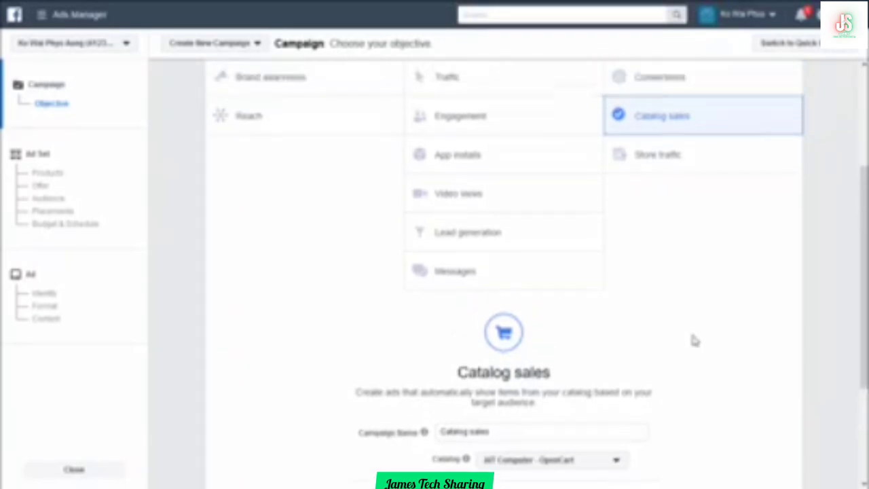
{"action": "left_click", "coordinate": [672, 168]}
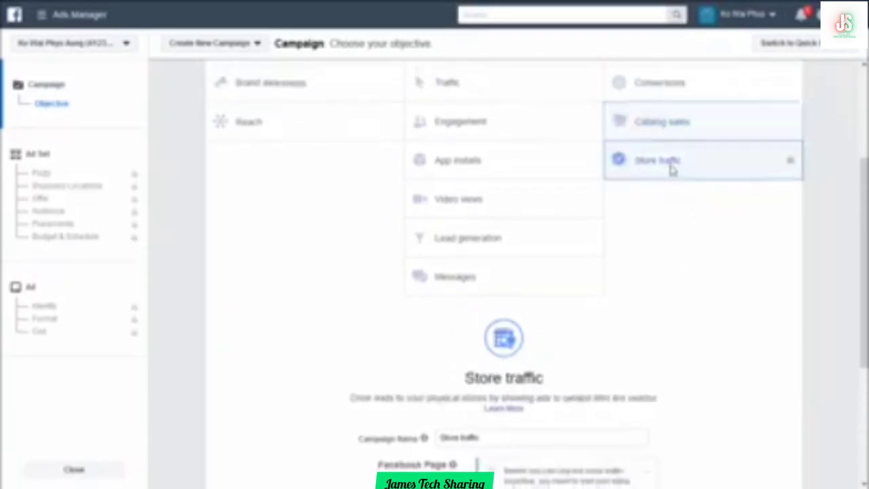
{"action": "scroll", "coordinate": [700, 314], "scroll_direction": "down", "scroll_amount": 1}
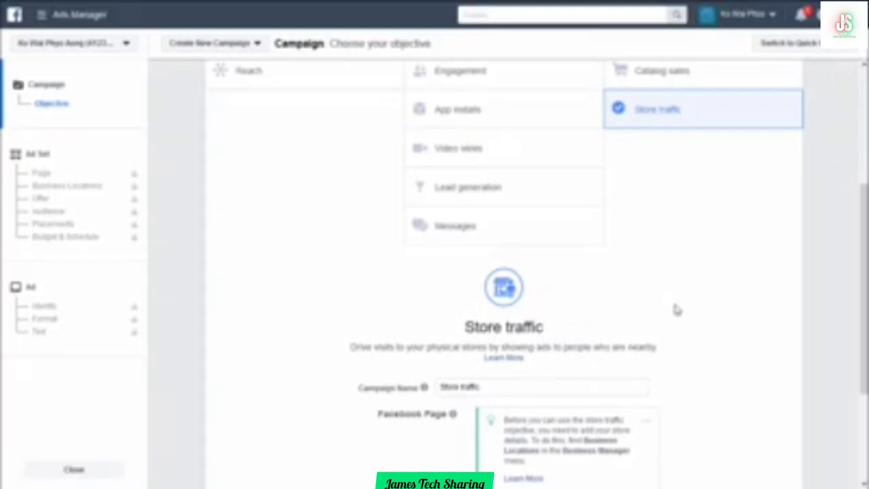
{"action": "scroll", "coordinate": [685, 322], "scroll_direction": "down", "scroll_amount": 1}
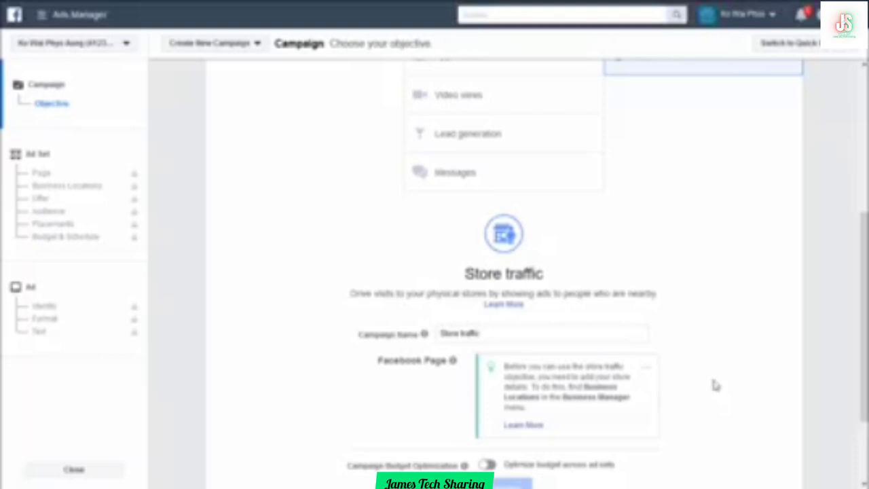
- Choose Engagement under Consideration as the campaign's marketing objective
{"action": "scroll", "coordinate": [712, 385], "scroll_direction": "up", "scroll_amount": 2}
{"action": "scroll", "coordinate": [712, 389], "scroll_direction": "up", "scroll_amount": 1}
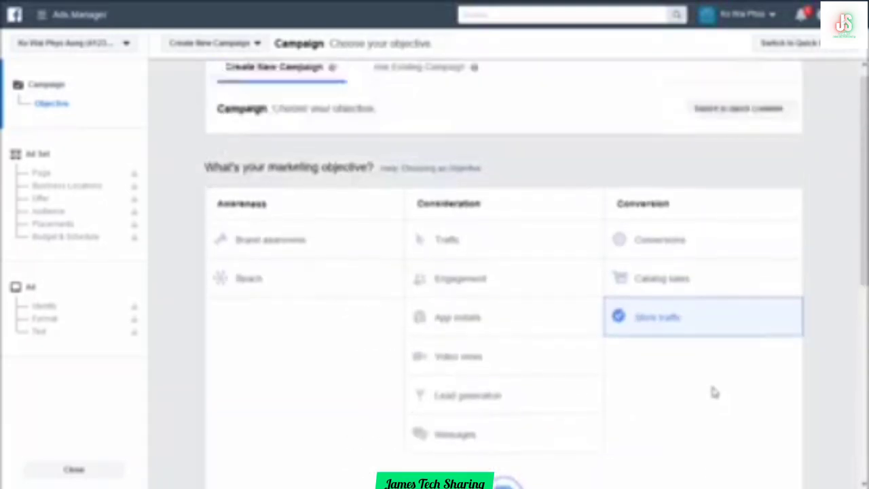
{"action": "scroll", "coordinate": [712, 390], "scroll_direction": "down", "scroll_amount": 1}
{"action": "scroll", "coordinate": [502, 271], "scroll_direction": "up", "scroll_amount": 1}
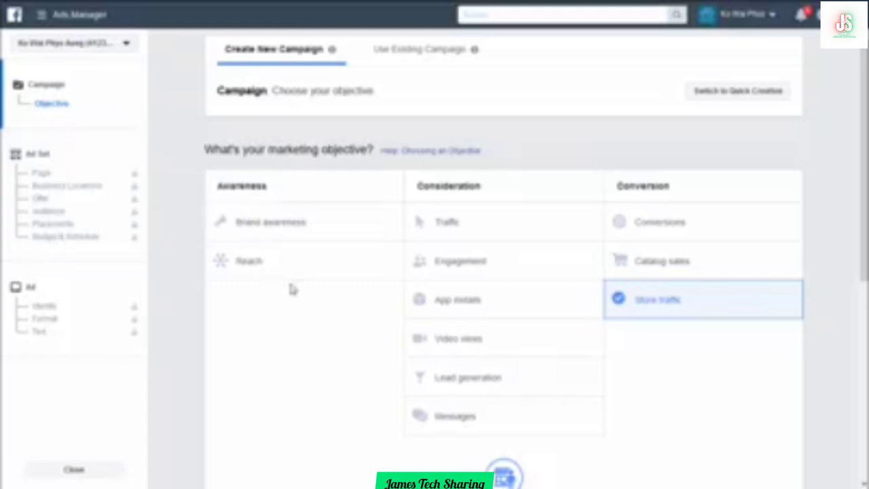
{"action": "left_click", "coordinate": [455, 274]}
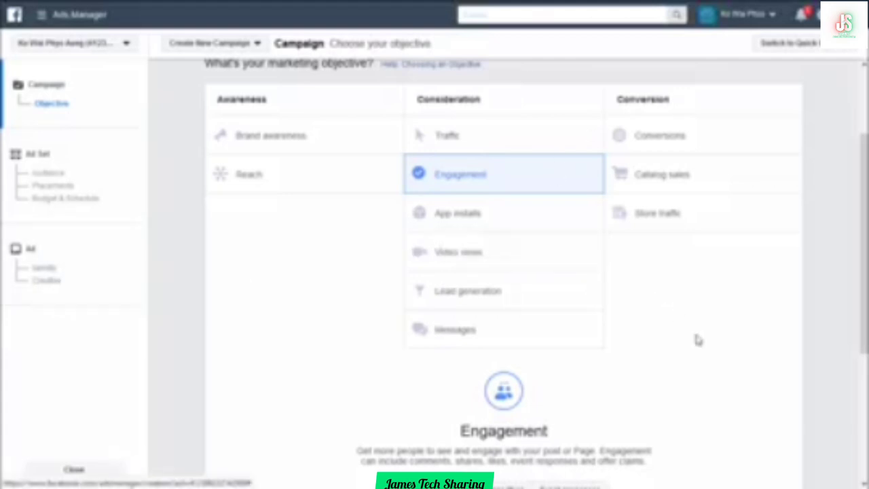
{"action": "scroll", "coordinate": [712, 343], "scroll_direction": "up", "scroll_amount": 1}
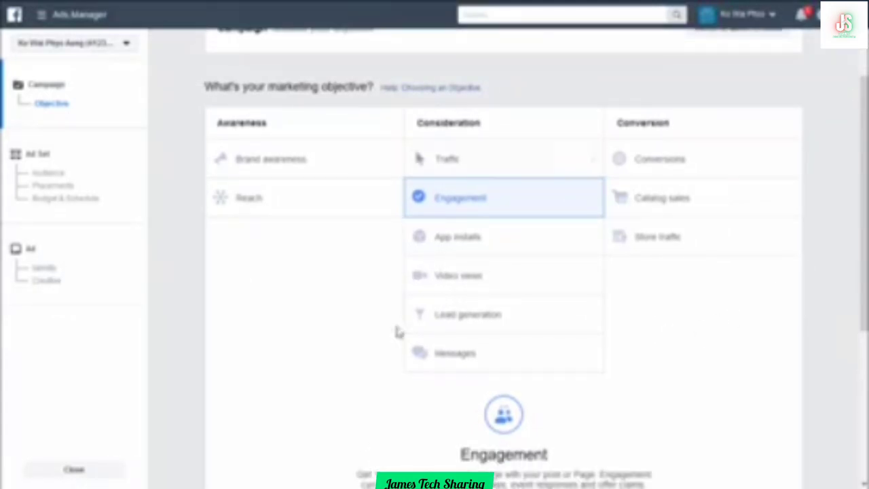